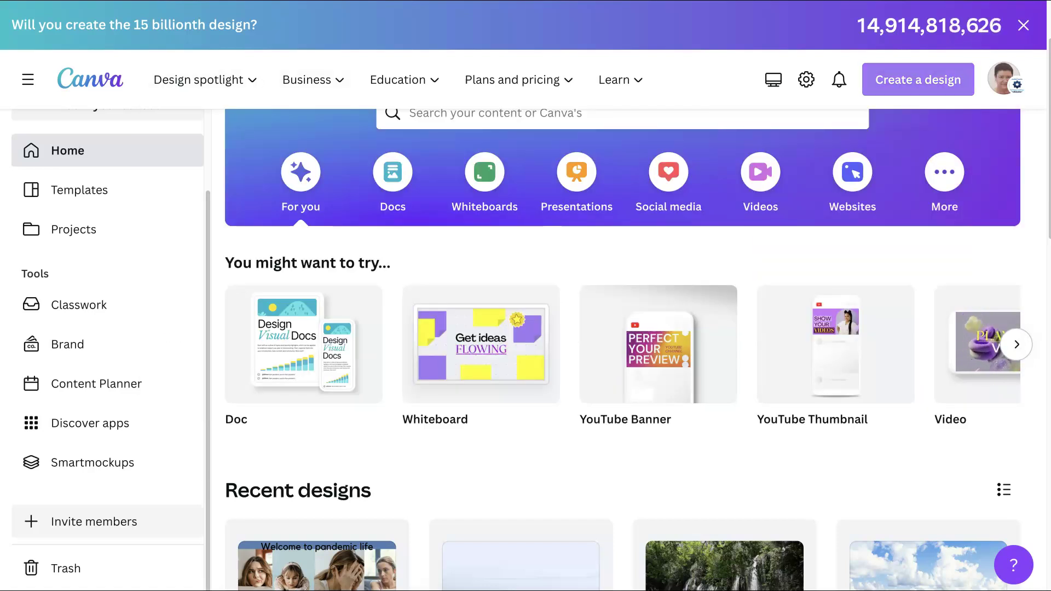
Step: Open the 'Create a design' dropdown on the Canva home page
click(892, 82)
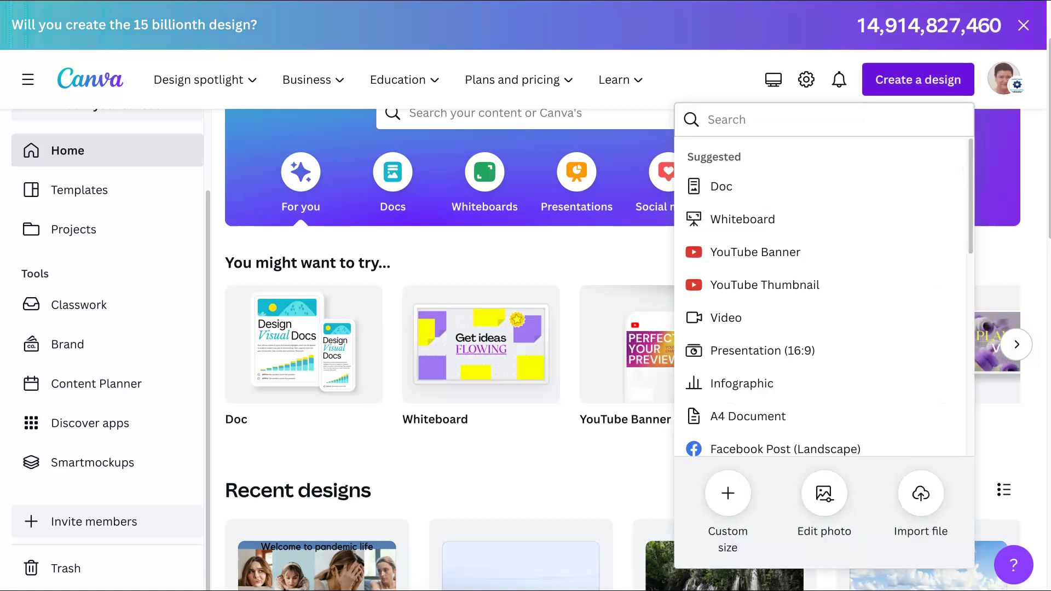
Step: Choose Presentation (16:9) from the Create a design suggestions
click(919, 82)
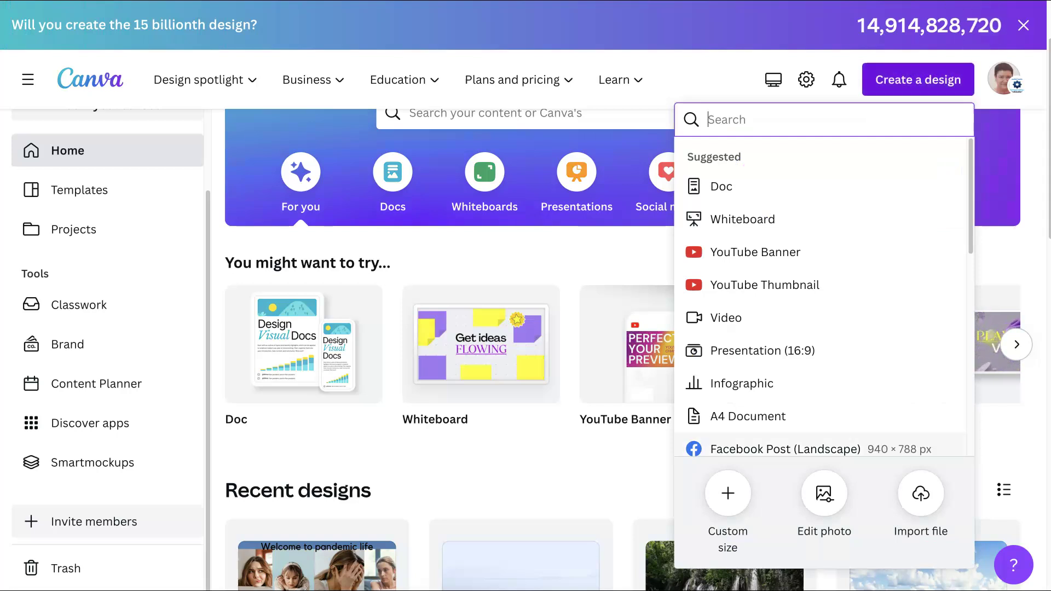
scroll(766, 443, down, 1)
scroll(822, 219, down, 3)
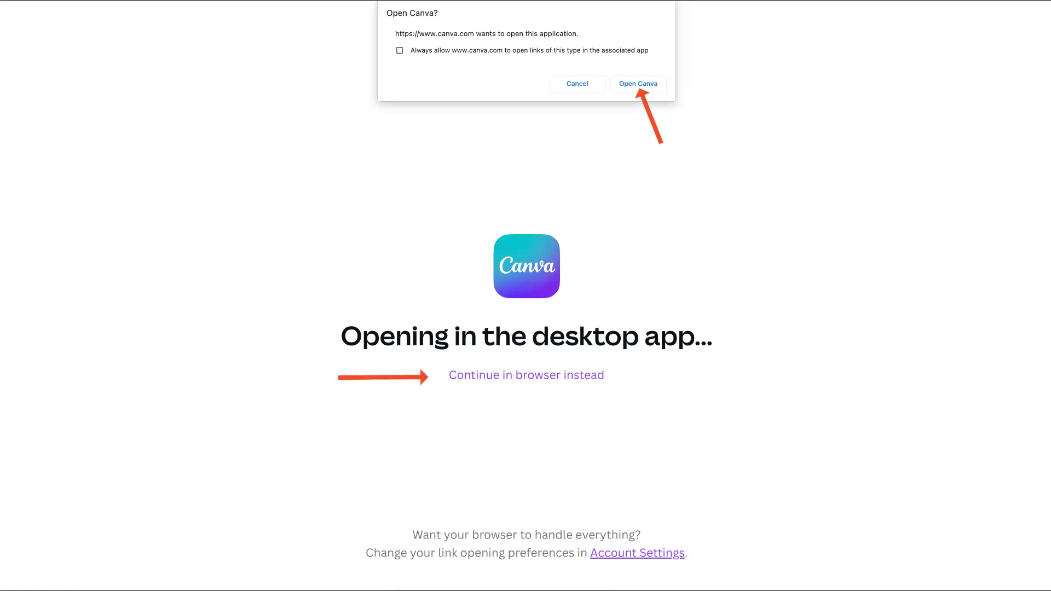
Step: Decline the 'Open Canva?' desktop-app prompt and continue in the browser
click(577, 83)
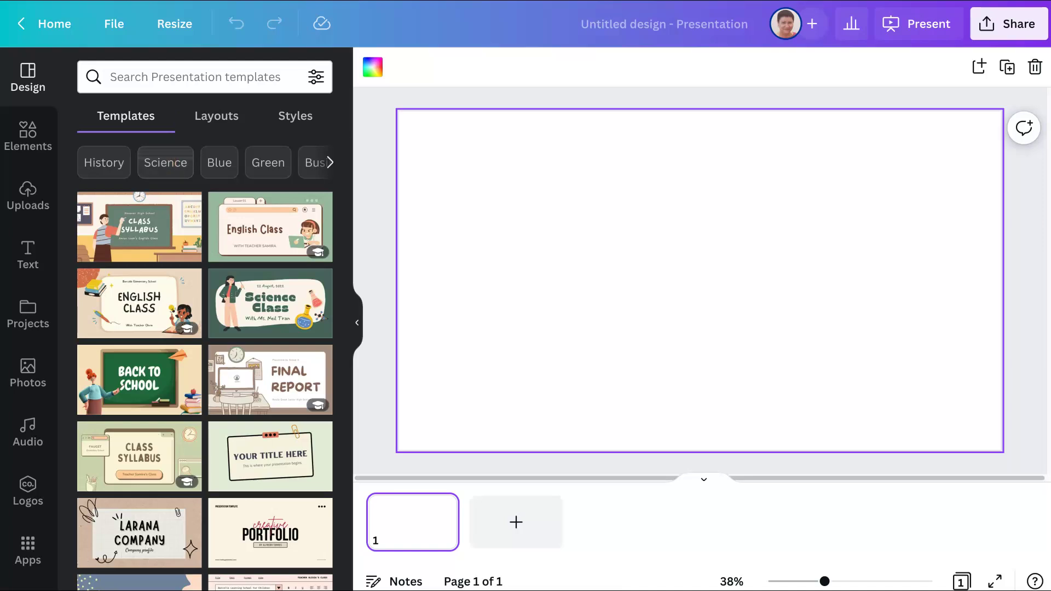
Step: Apply all 10 pages of the Colorful Creative Meet the Teacher template
scroll(205, 362, down, 1)
scroll(206, 361, down, 1)
scroll(205, 361, down, 1)
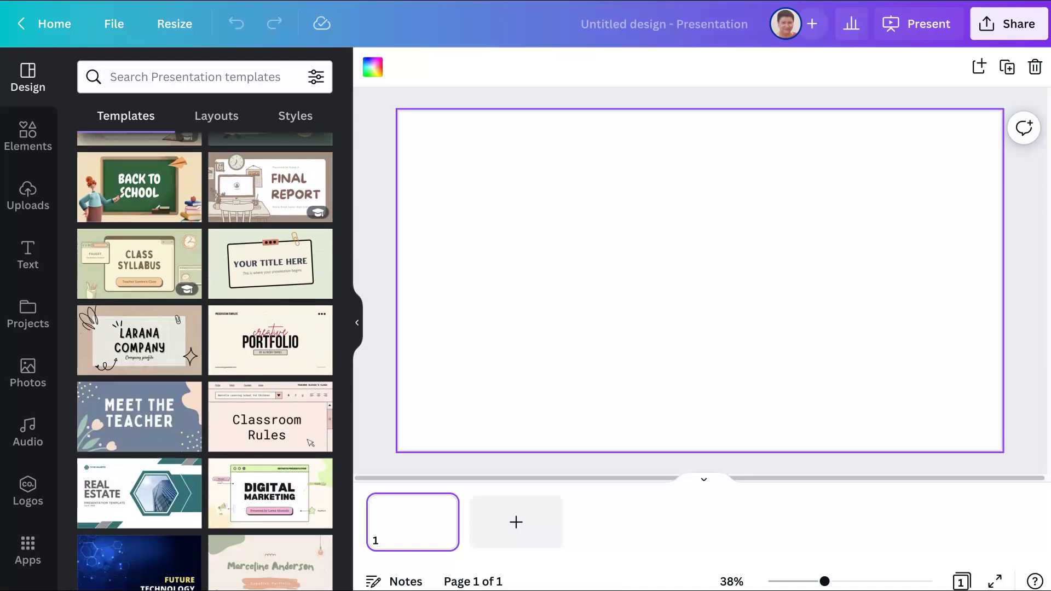
scroll(205, 362, down, 1)
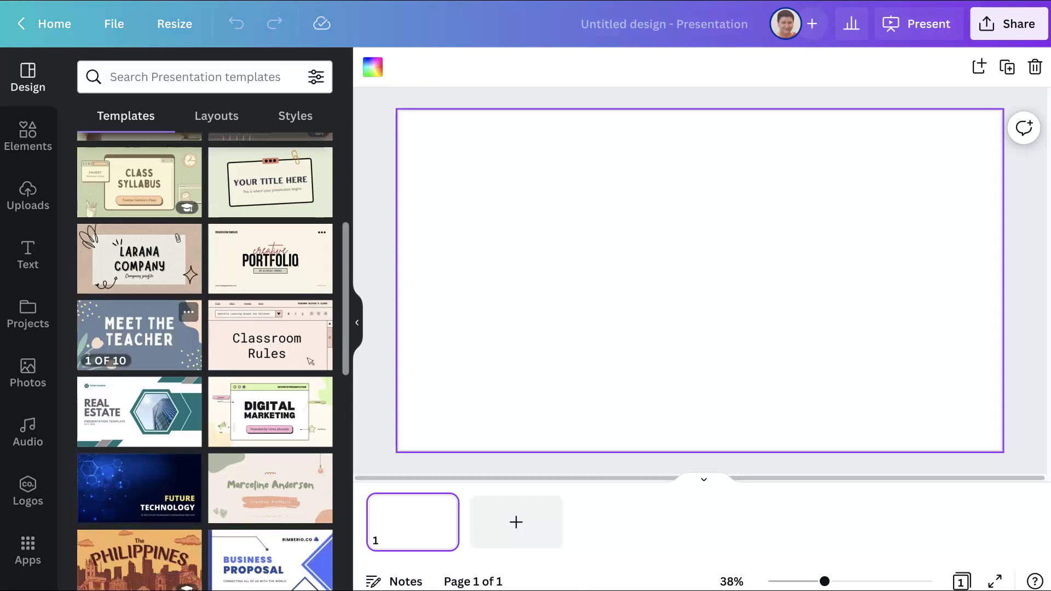
click(139, 335)
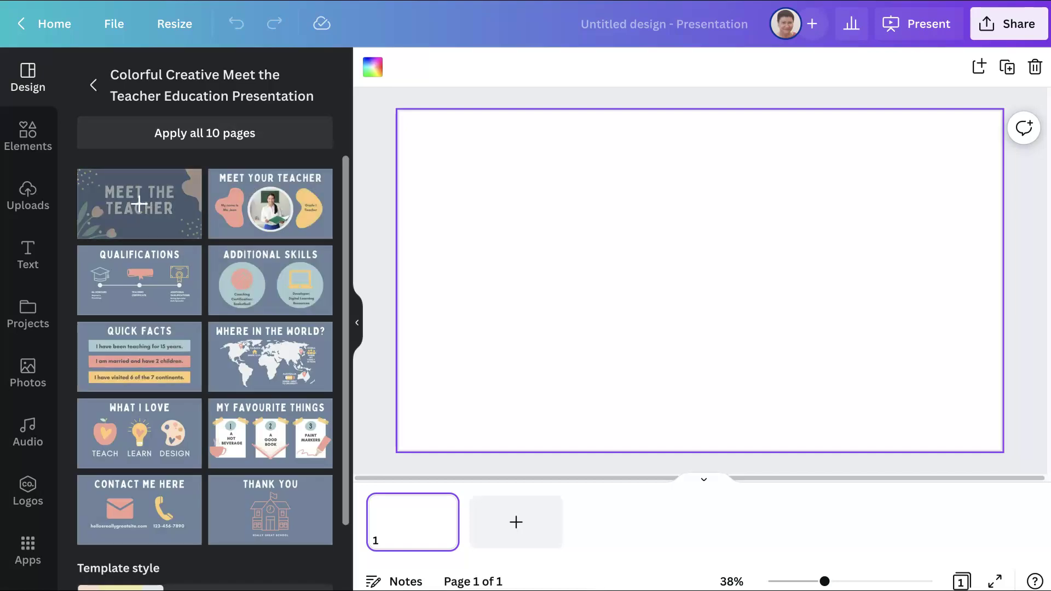
click(145, 181)
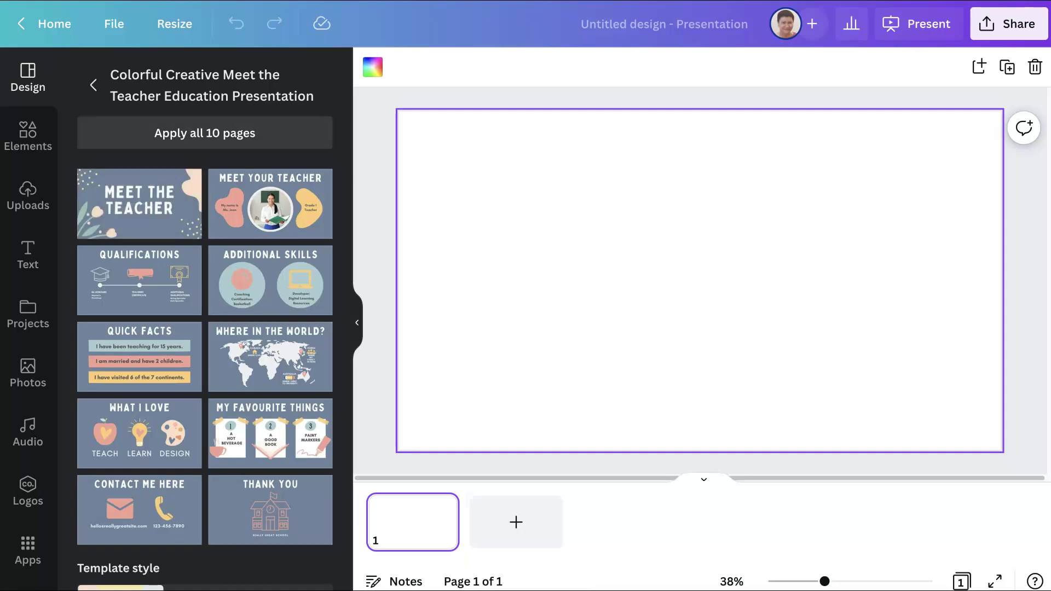
click(205, 133)
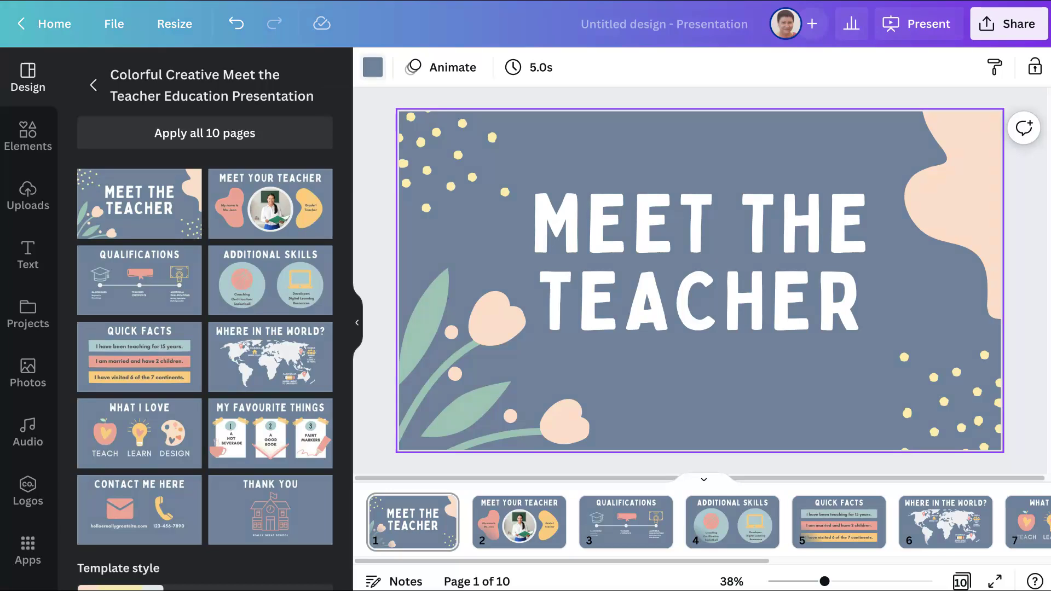
Step: Set the cover slide background to Cobalt blue #004aad
click(373, 67)
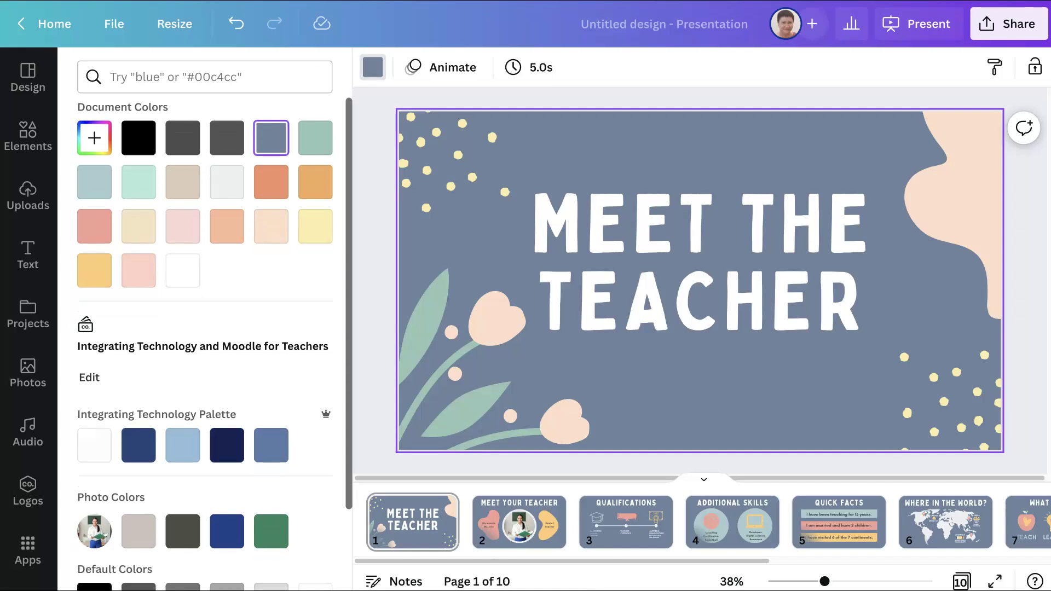
scroll(315, 425, down, 3)
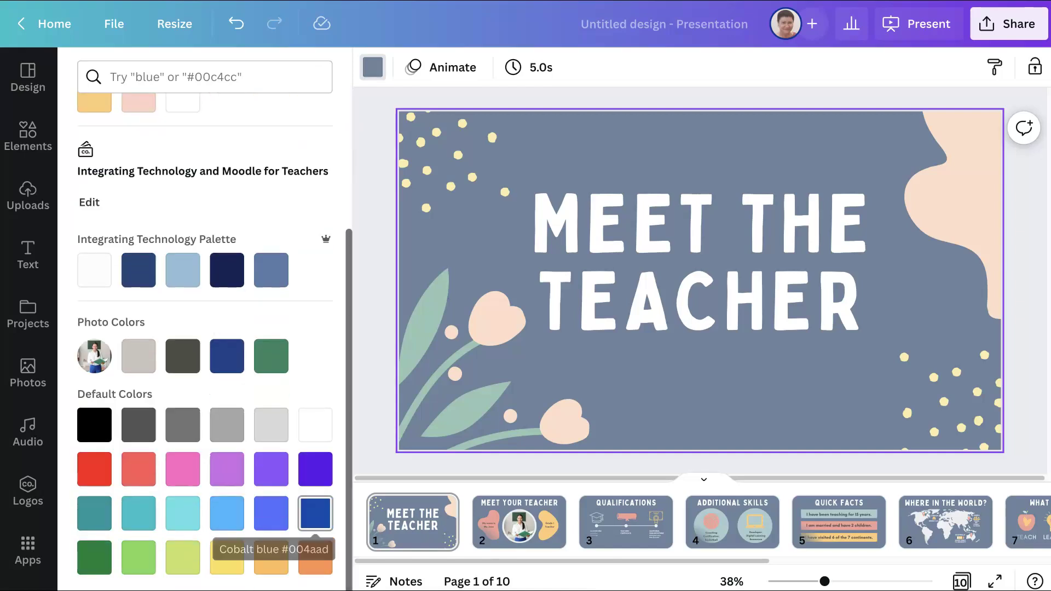
click(314, 513)
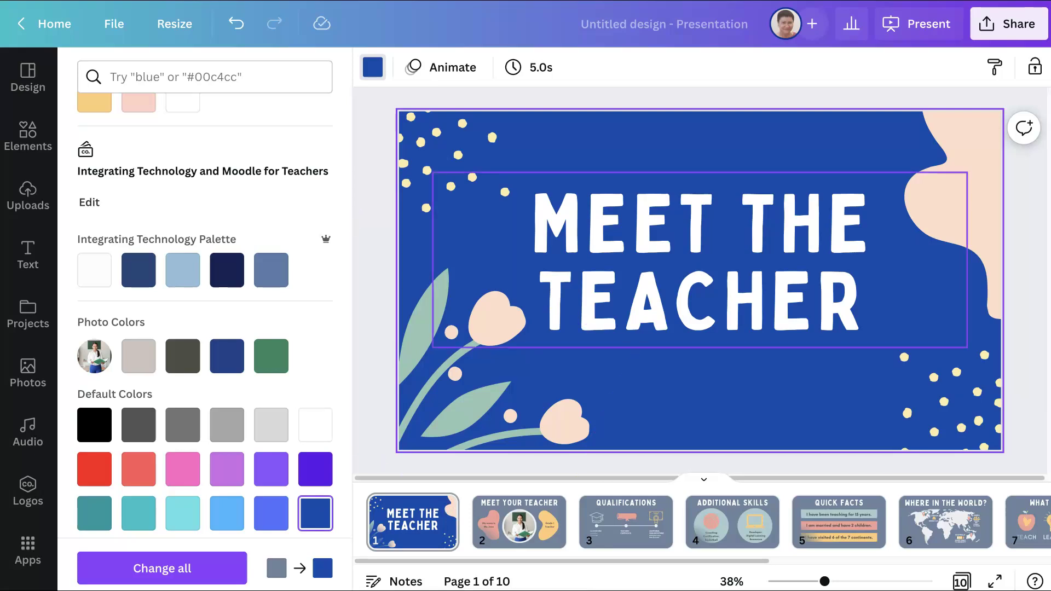
click(536, 307)
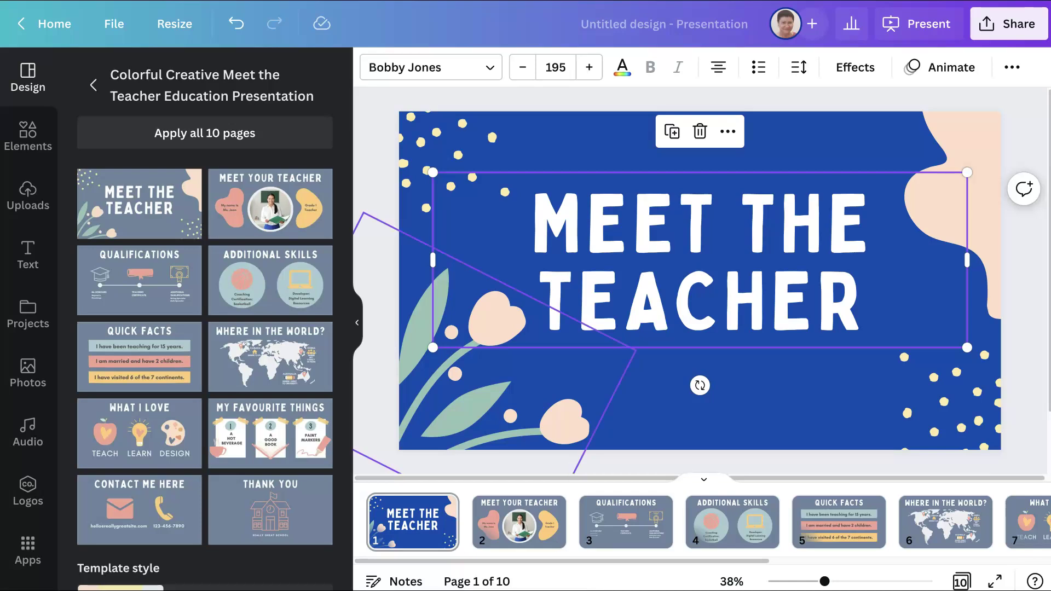
Step: Recolour the cover's peach flower graphic to coral
key(Tab)
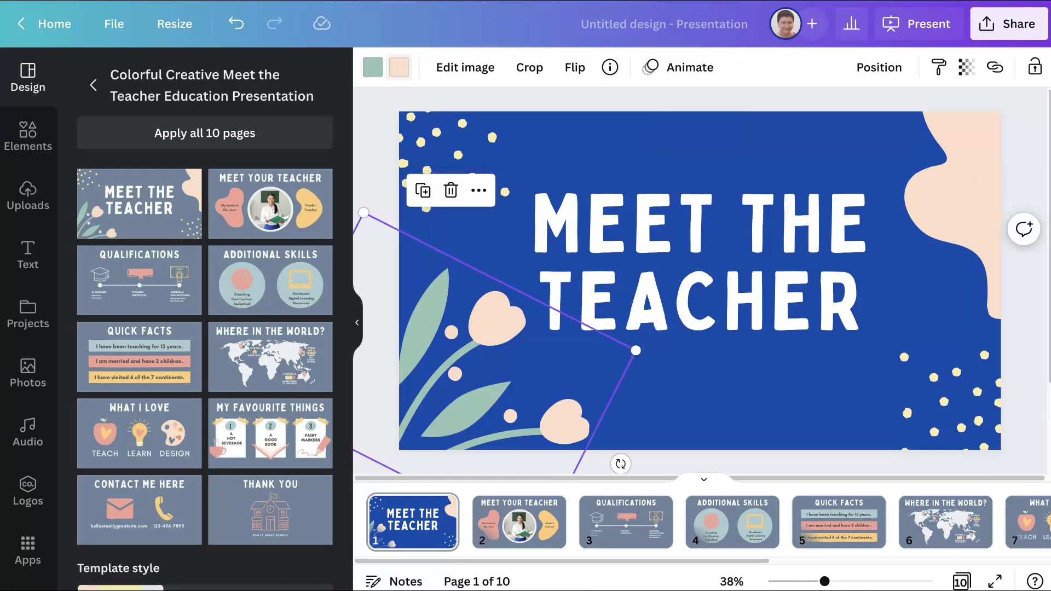
click(400, 68)
scroll(250, 405, down, 3)
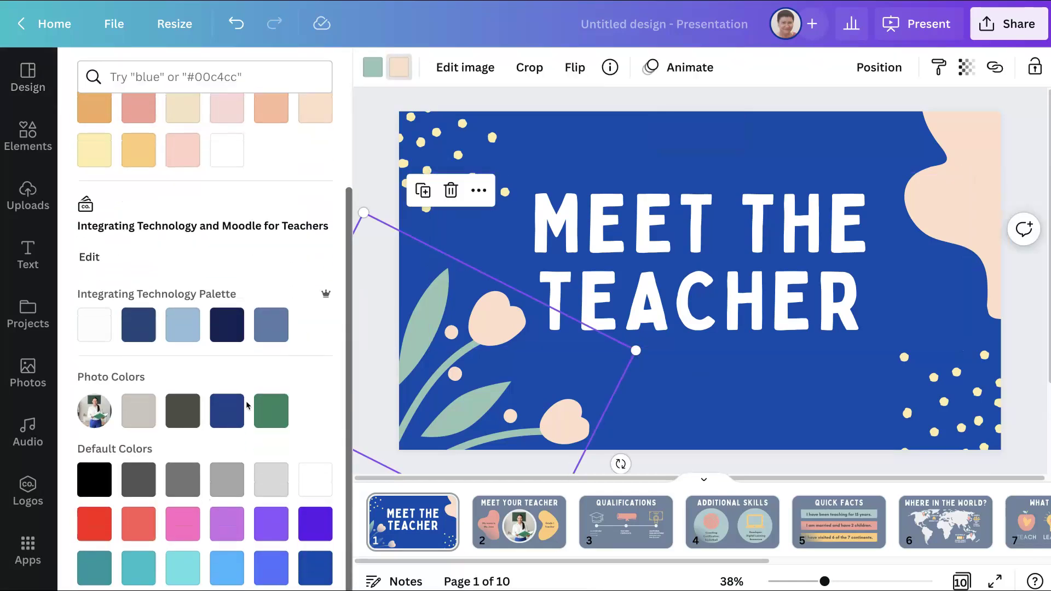
scroll(249, 406, down, 1)
click(139, 470)
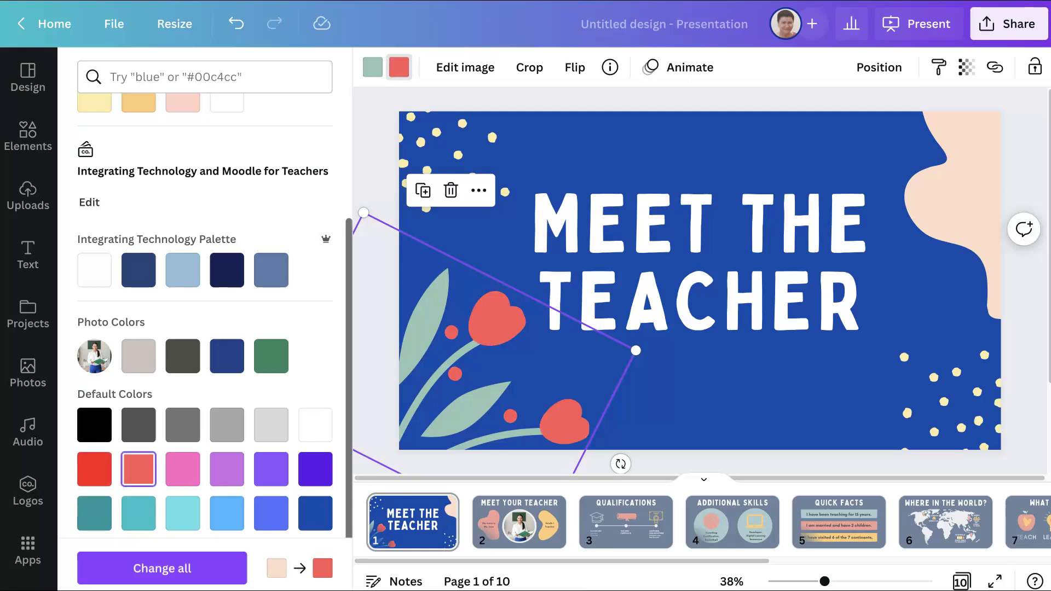
Step: Turn the peach blob on the right coral and deselect it
click(969, 247)
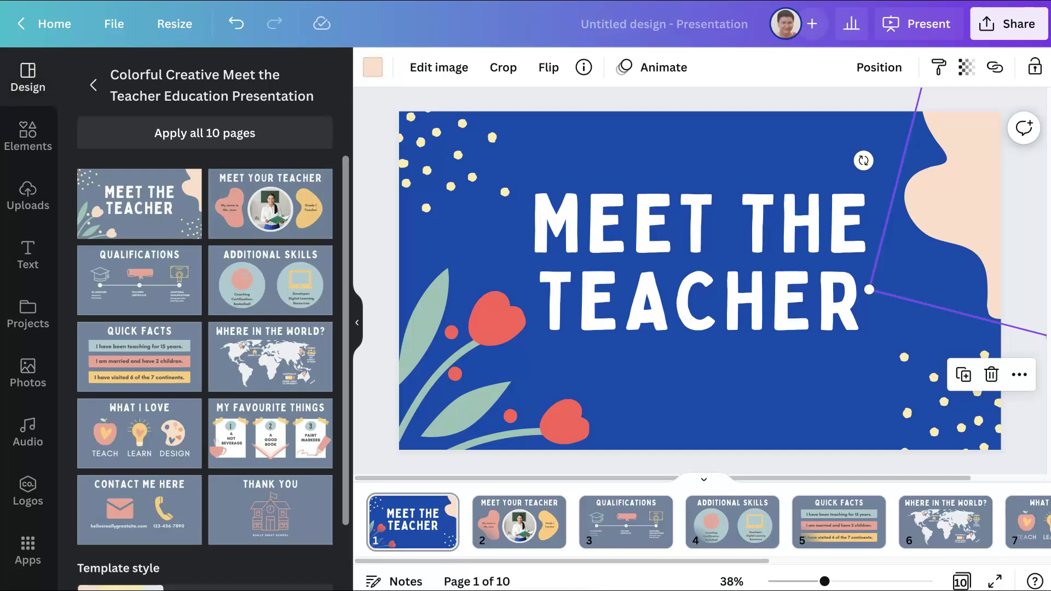
click(372, 67)
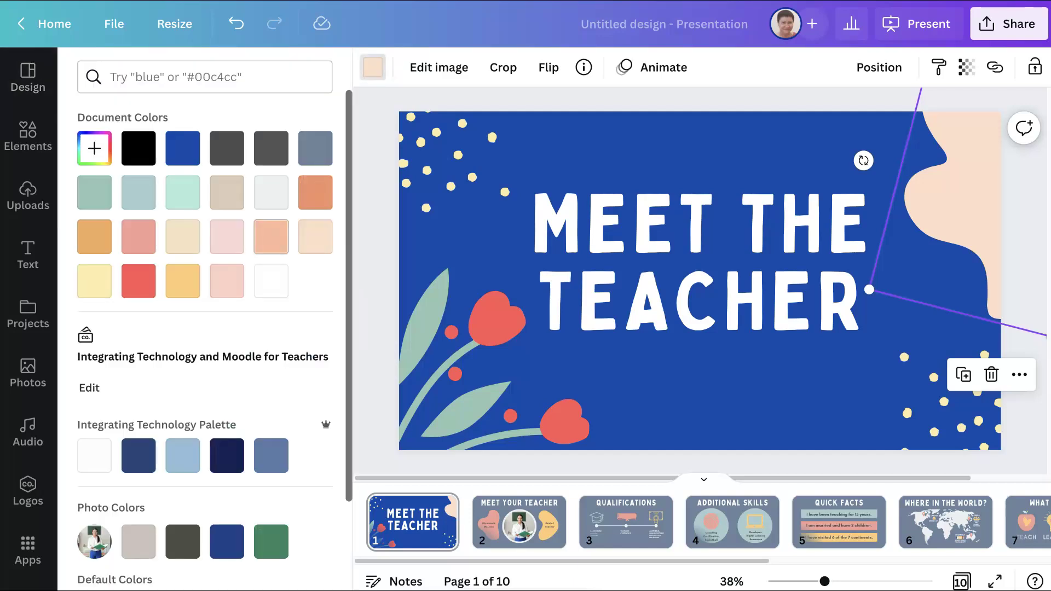
click(139, 281)
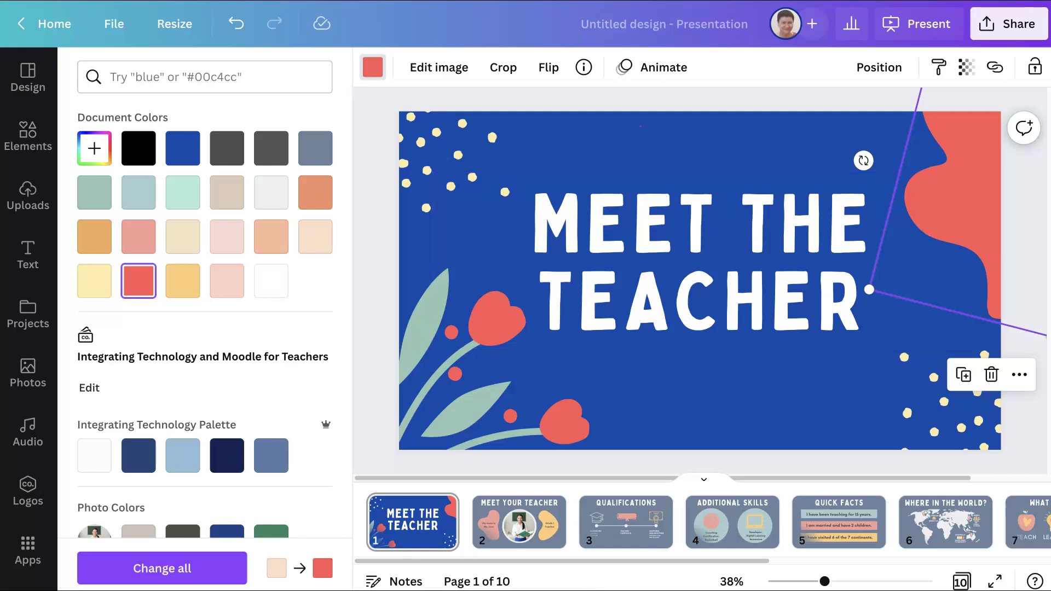
click(373, 67)
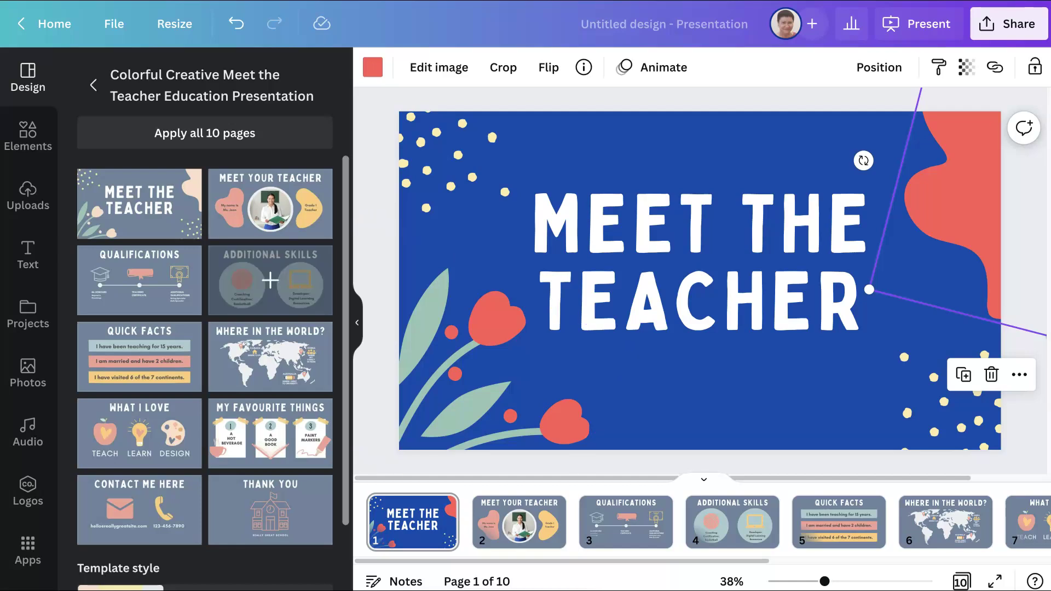
key(Escape)
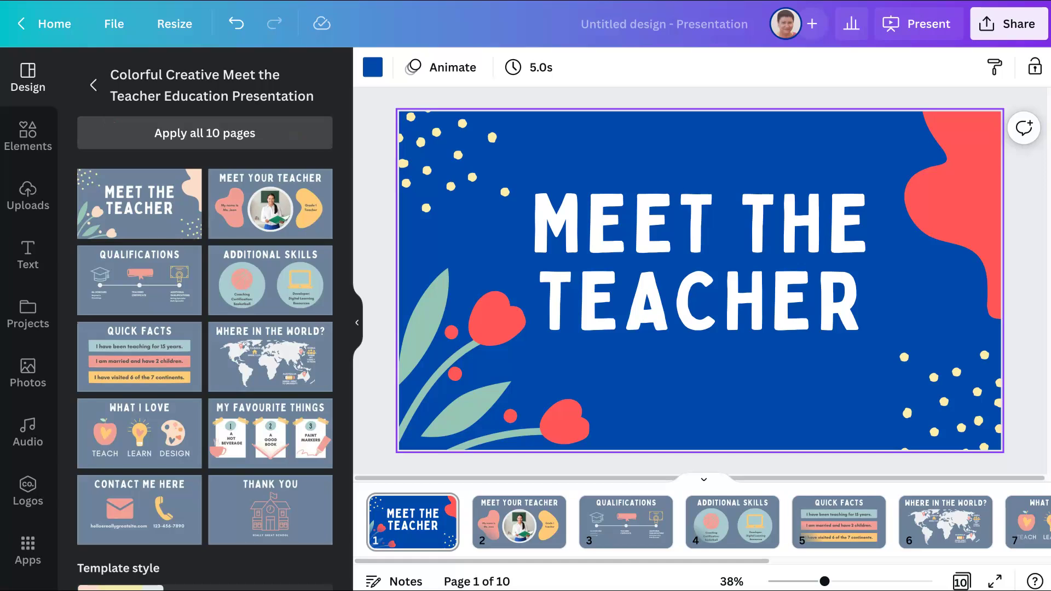
Step: Apply the template style and use Change all to make every page background Cobalt blue
click(213, 136)
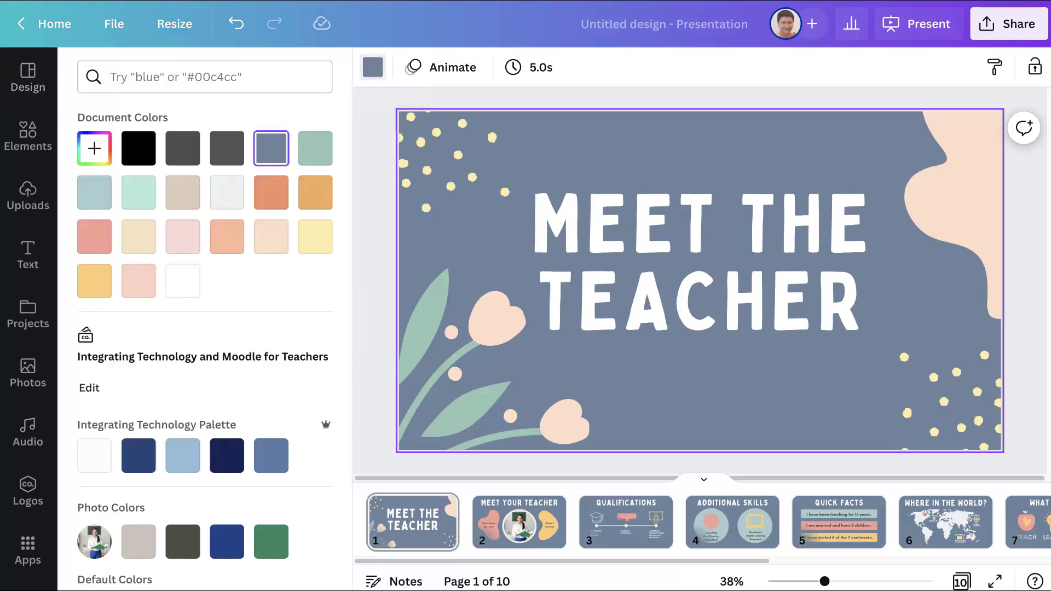
scroll(205, 329, down, 2)
scroll(206, 329, down, 2)
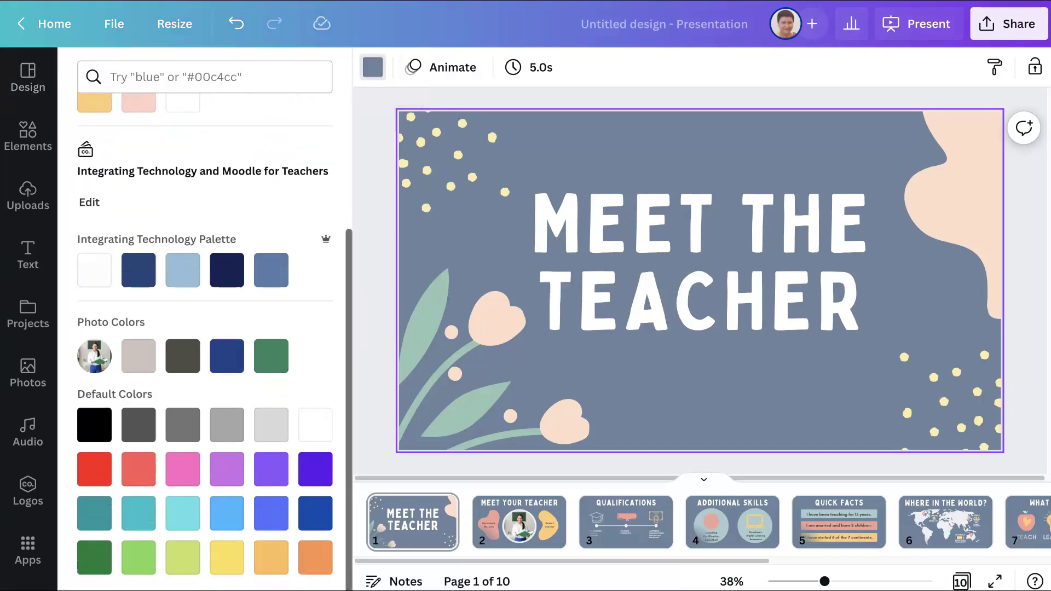
click(274, 519)
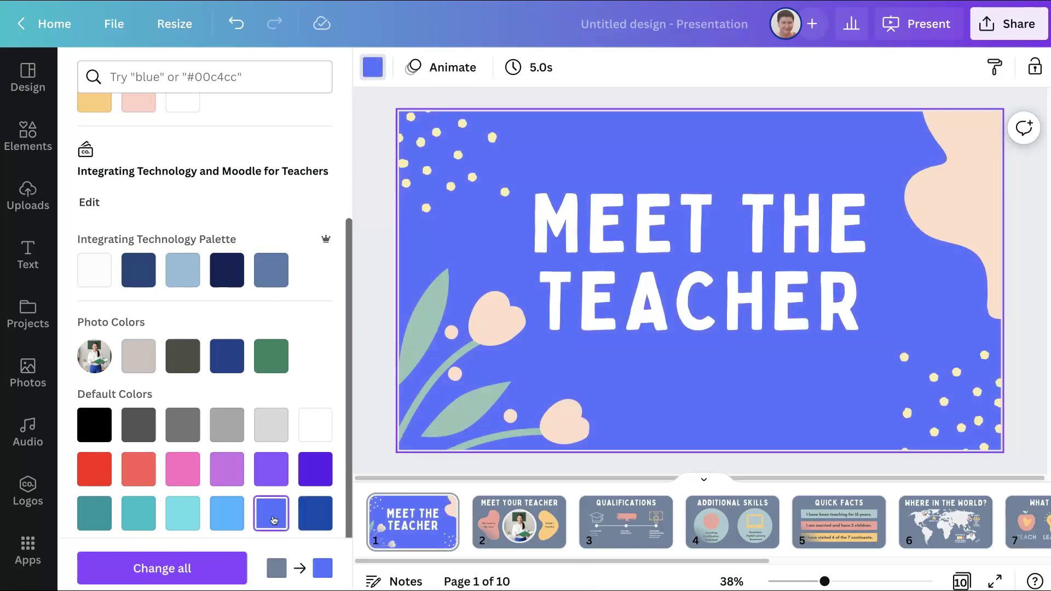
click(317, 514)
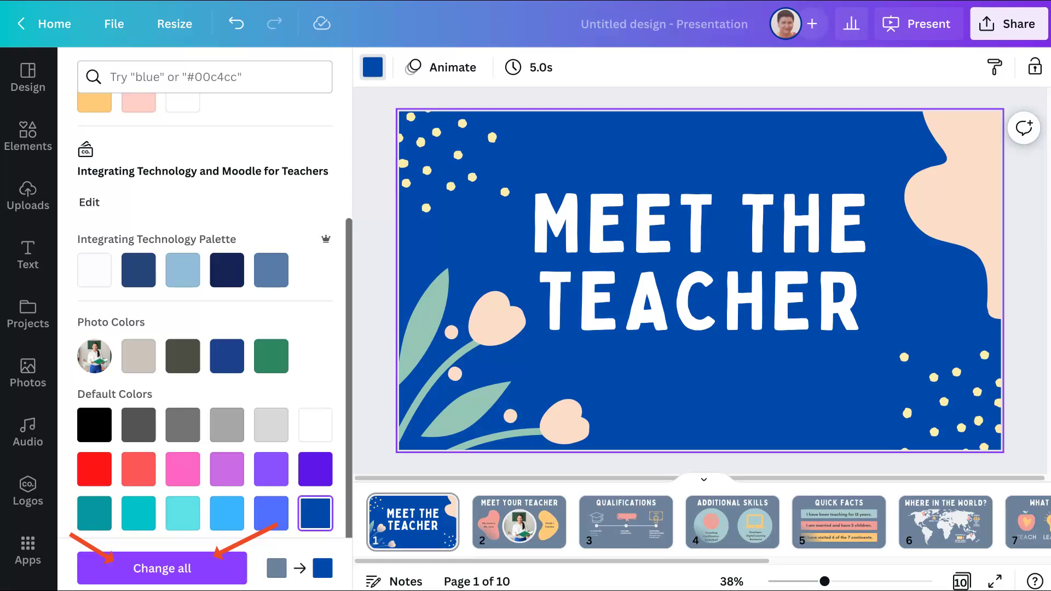
click(163, 569)
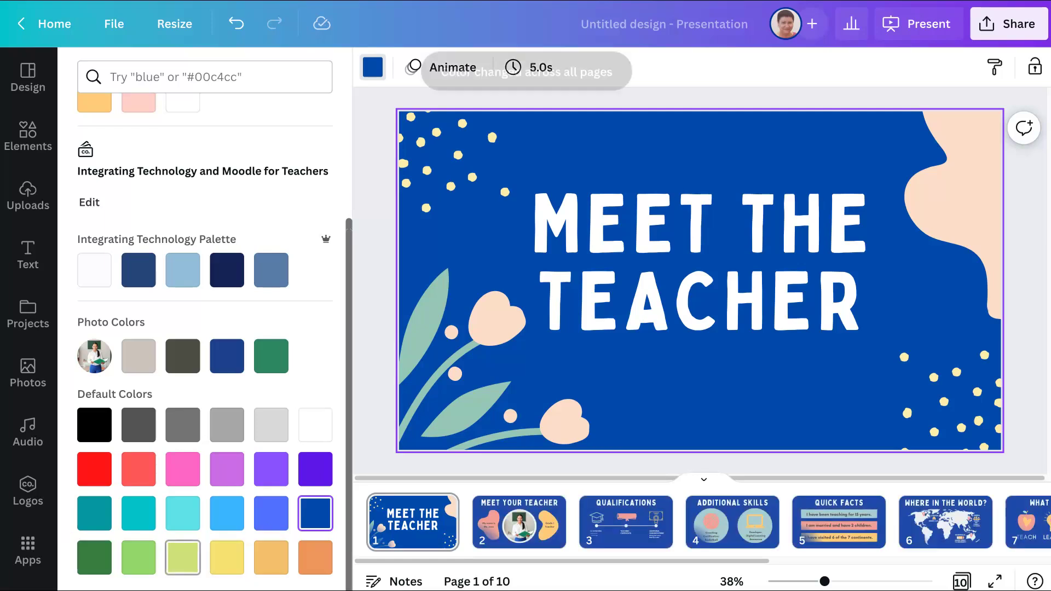
scroll(626, 520, right, 5)
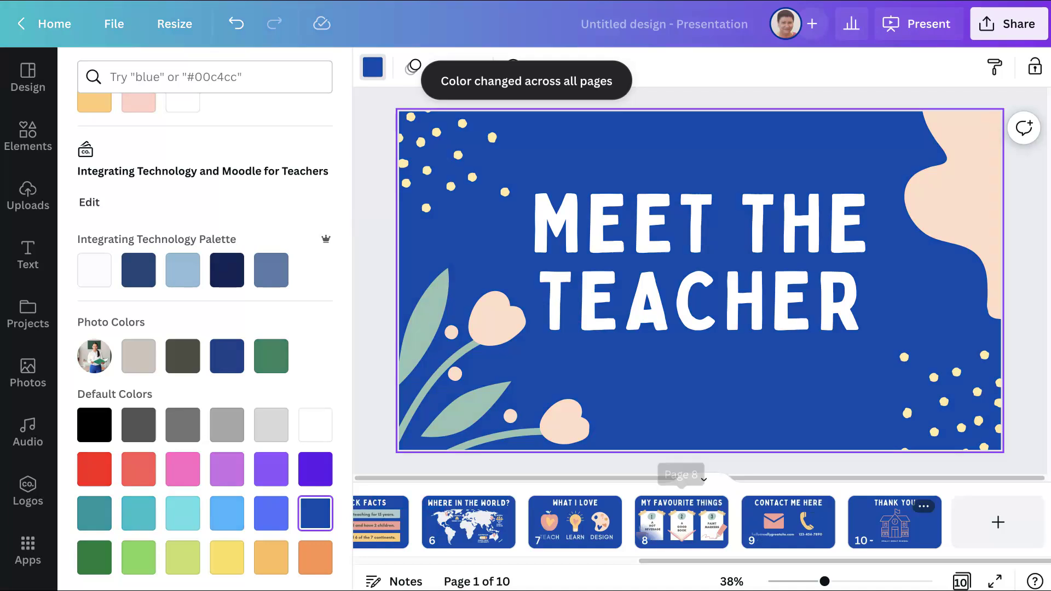
scroll(893, 520, left, 3)
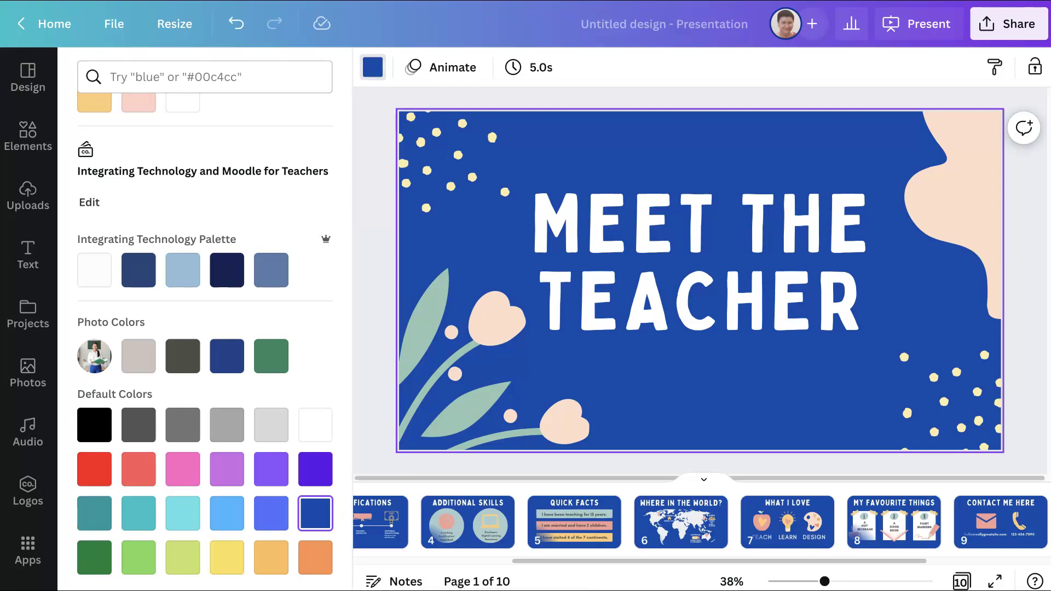
click(373, 68)
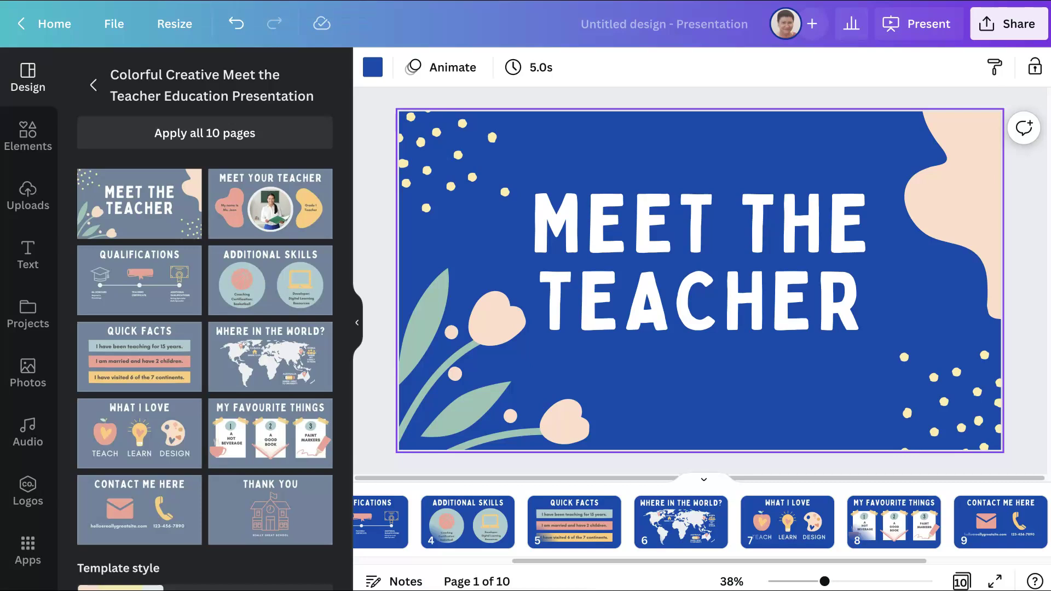
Step: Title the presentation 'Meet the Teacher' and scroll to the Meet Your Teacher page
click(665, 24)
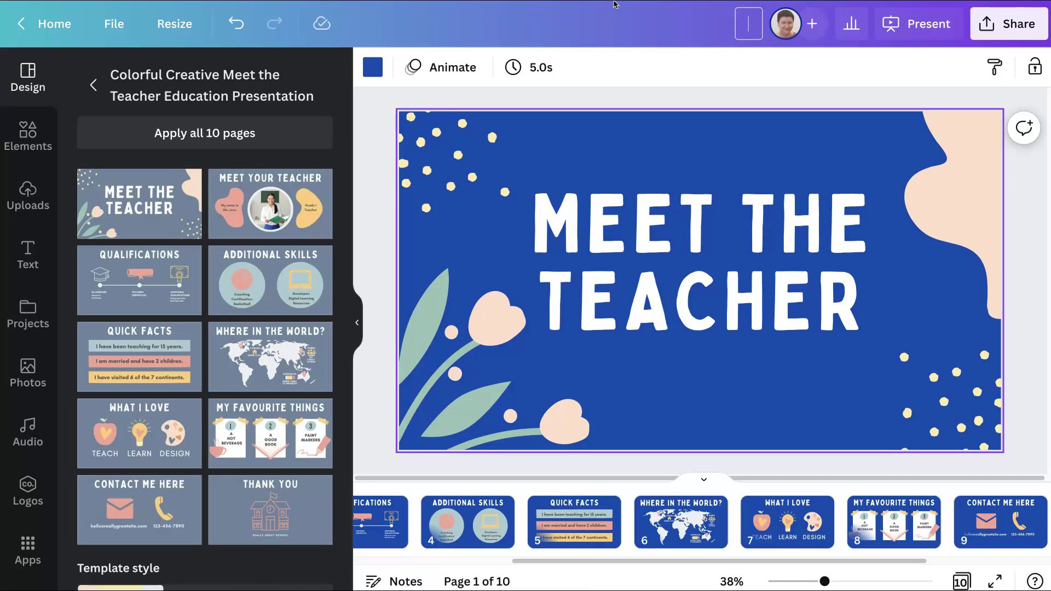
text(Meetni)
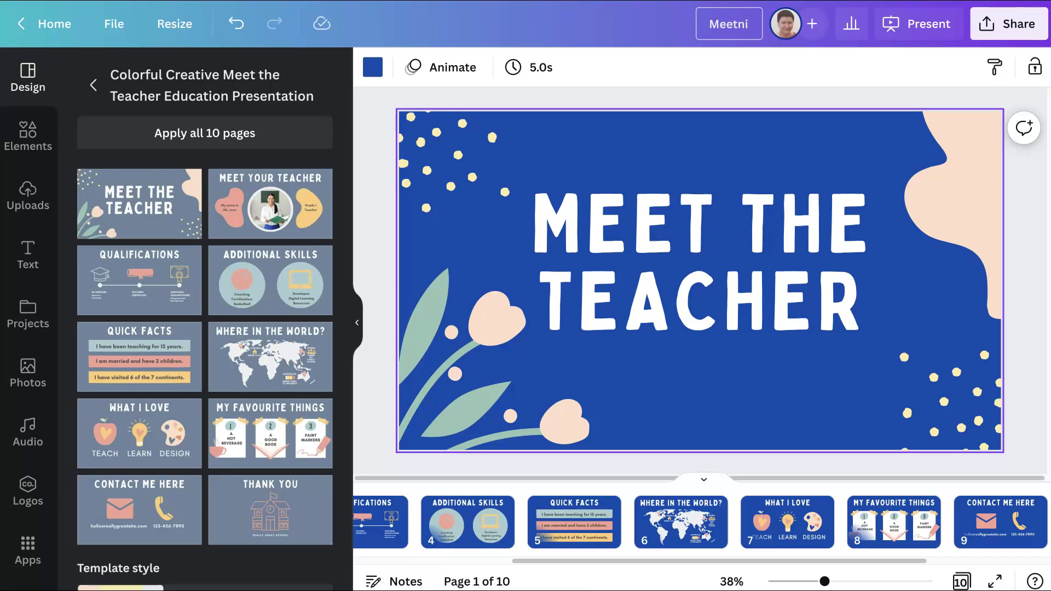
key(BackSpace)
key(BackSpace)
text( the)
text( Teacher)
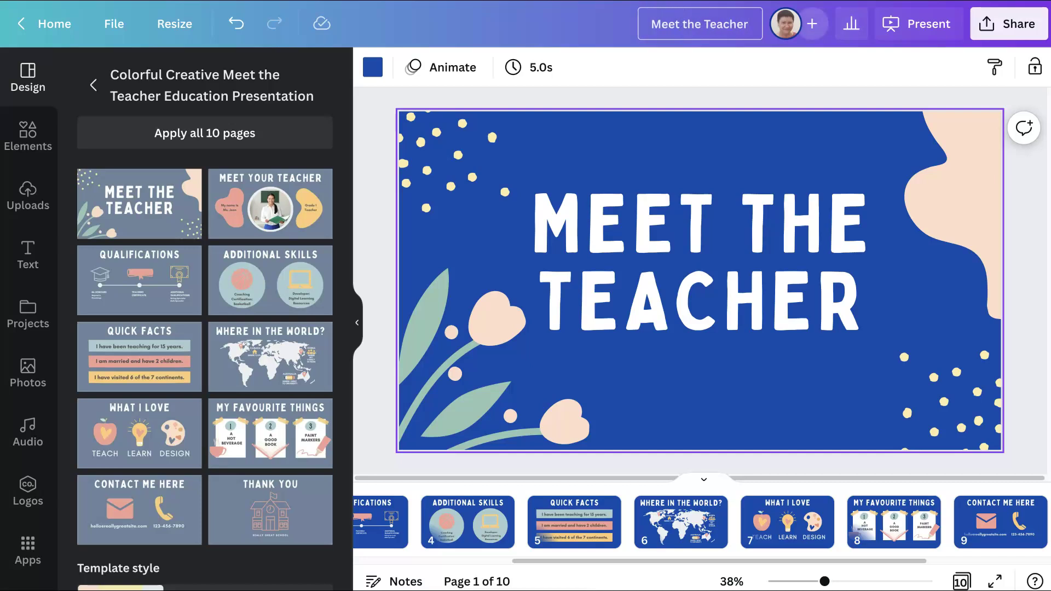
click(1009, 24)
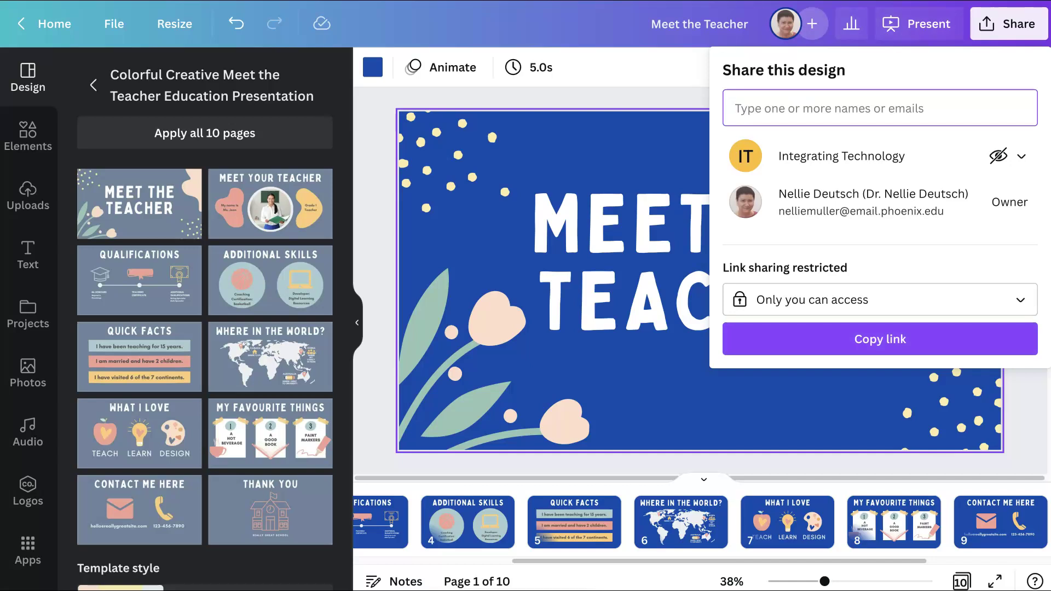
key(Escape)
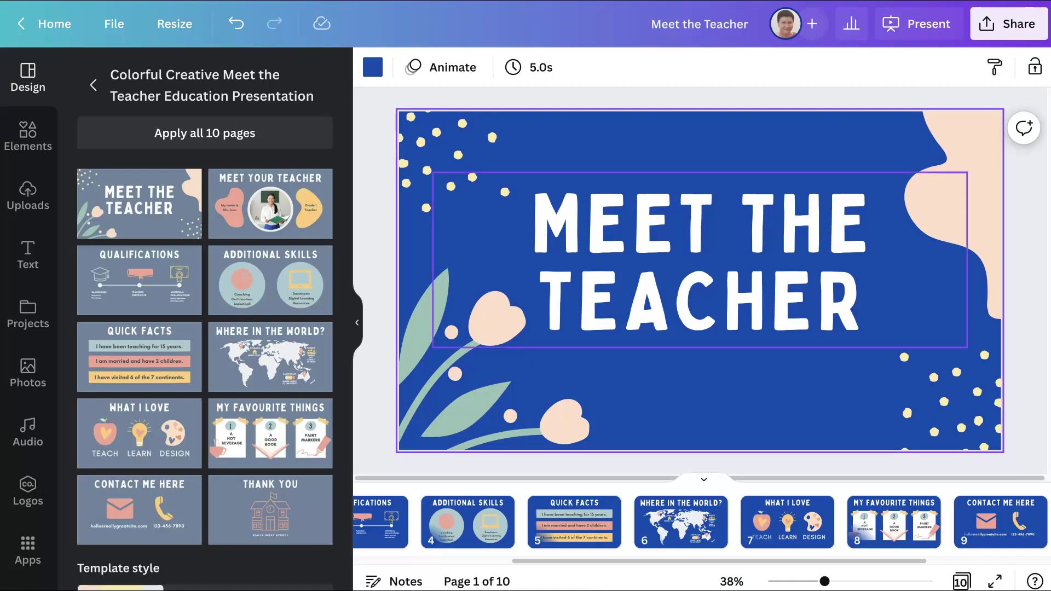
scroll(660, 213, down, 2)
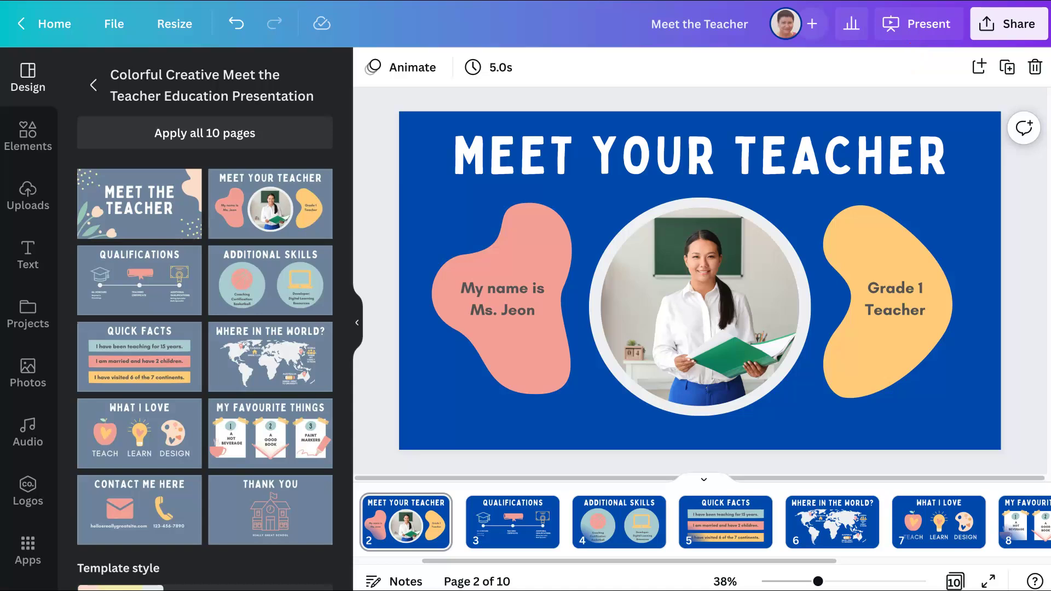
Step: Pick 'Present and record' from the Present options
click(919, 24)
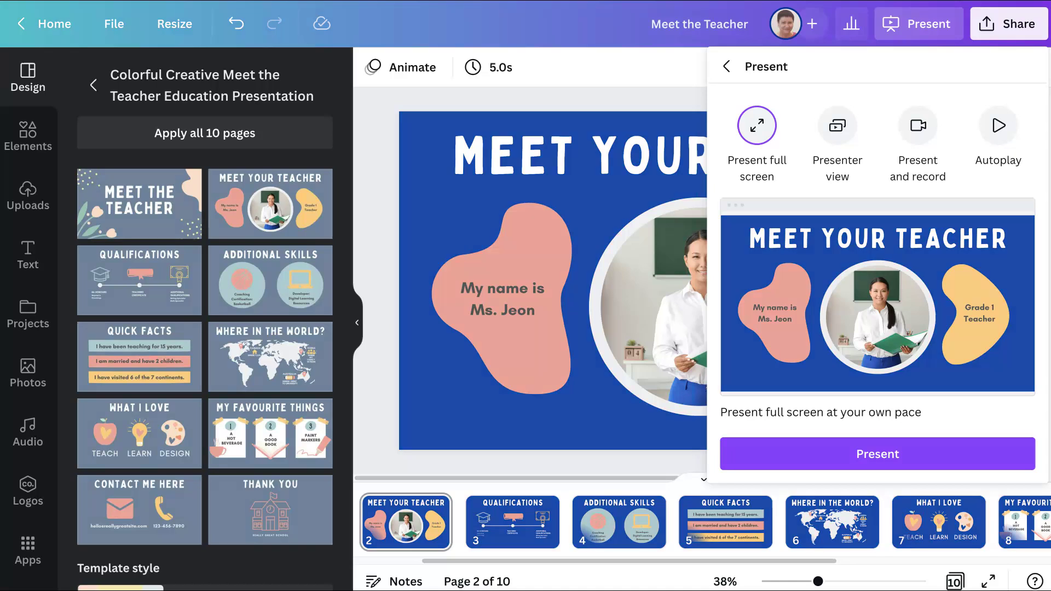
click(918, 127)
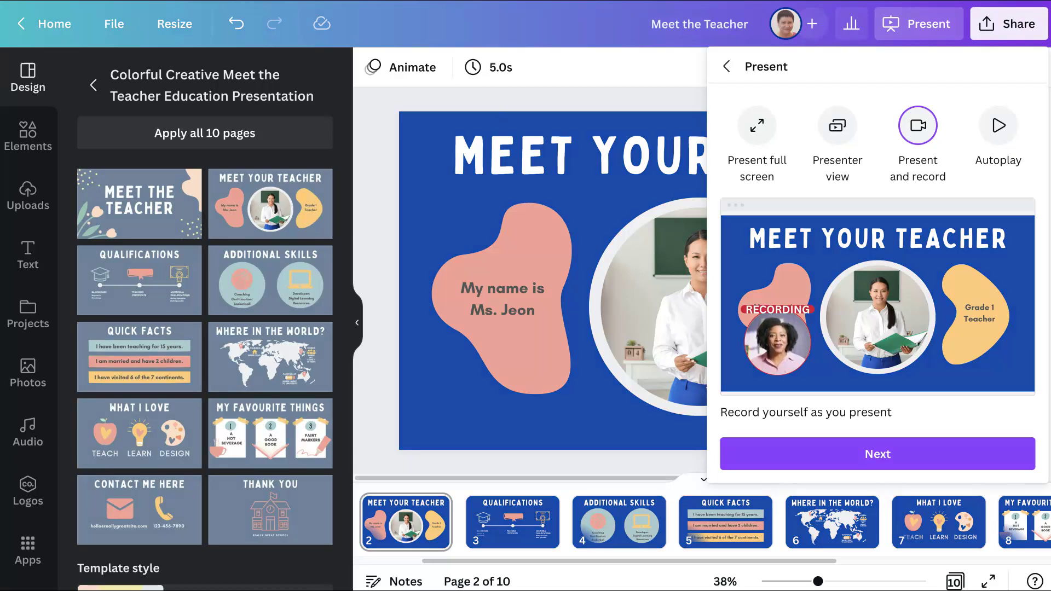
Step: Confirm Present and record to enter the recording studio with camera and microphone
key(Return)
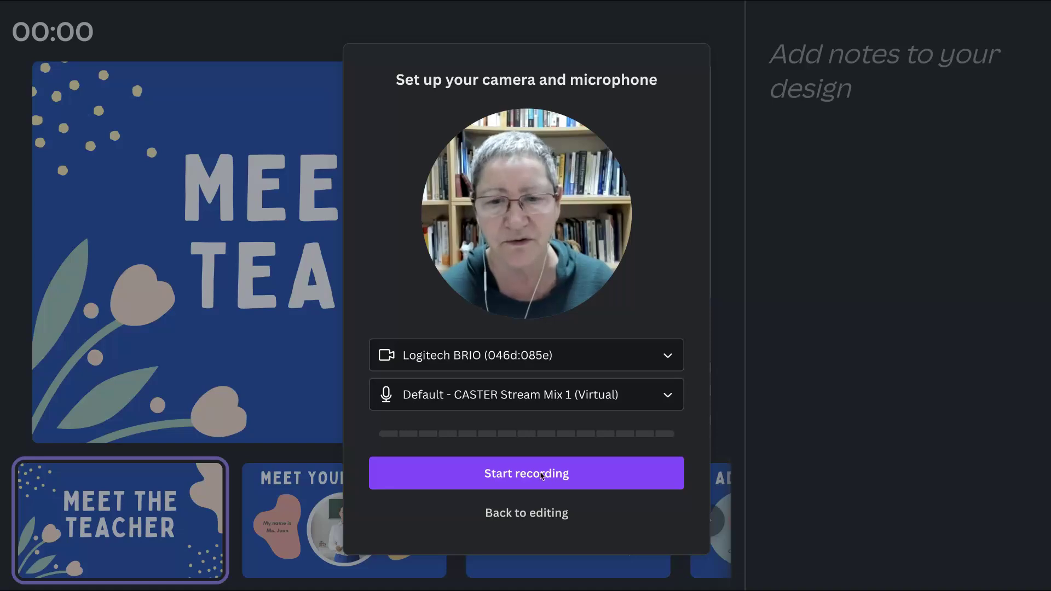
Step: Start recording and narrate the Meet the Teacher deck for about 58 seconds until the link is ready
click(526, 473)
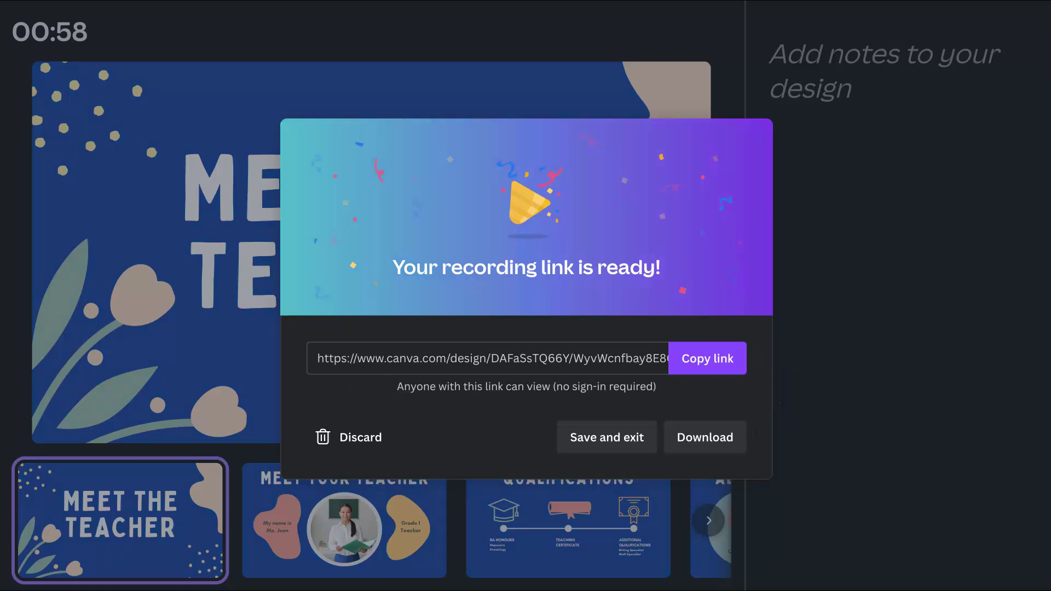
Step: Copy the recording's shareable view link from the 'Your recording link is ready!' dialog
click(697, 360)
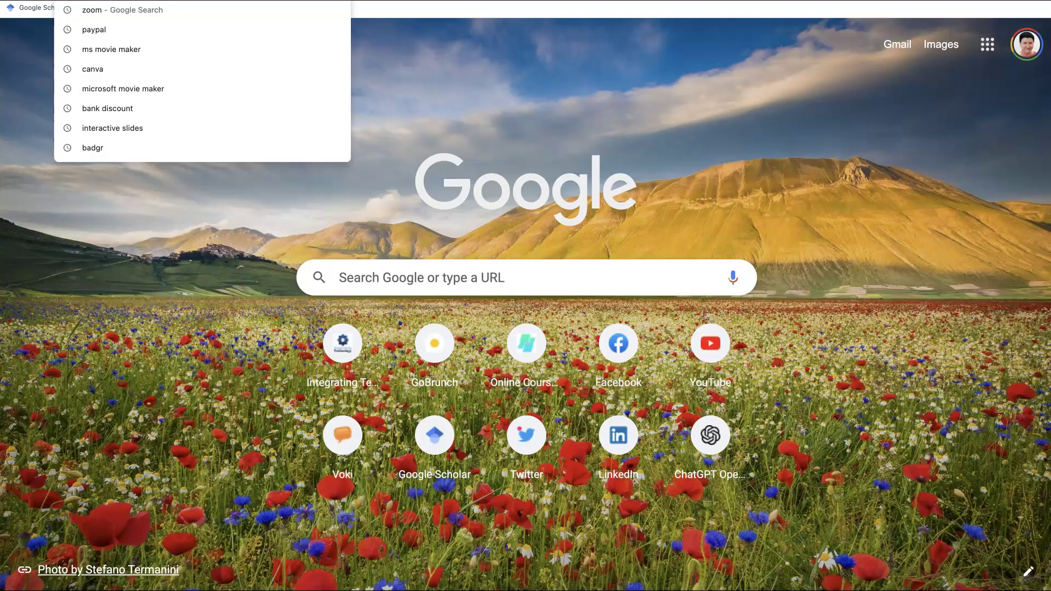
key(ctrl+v)
key(Return)
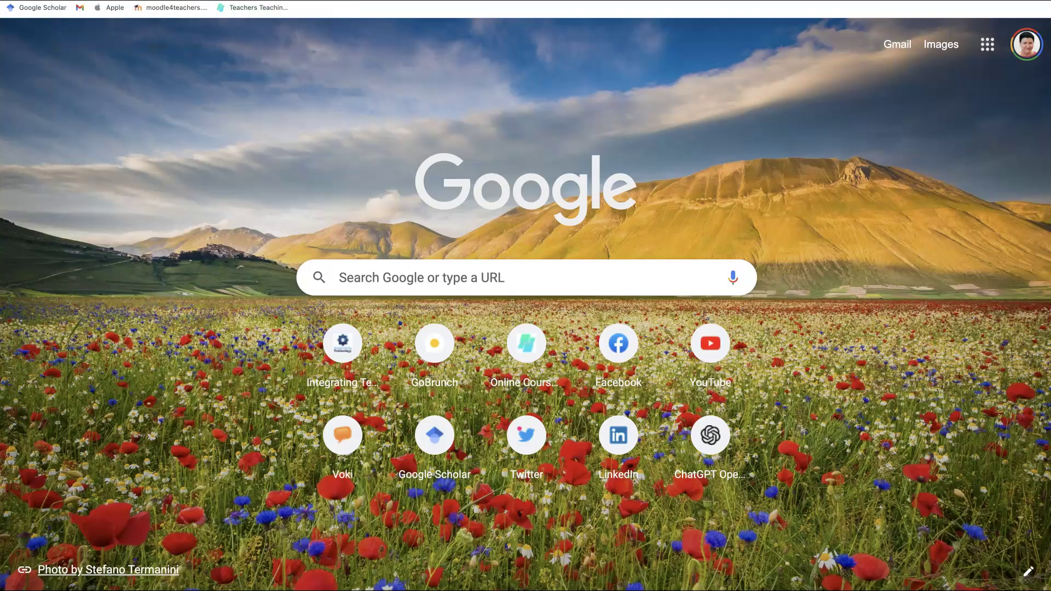